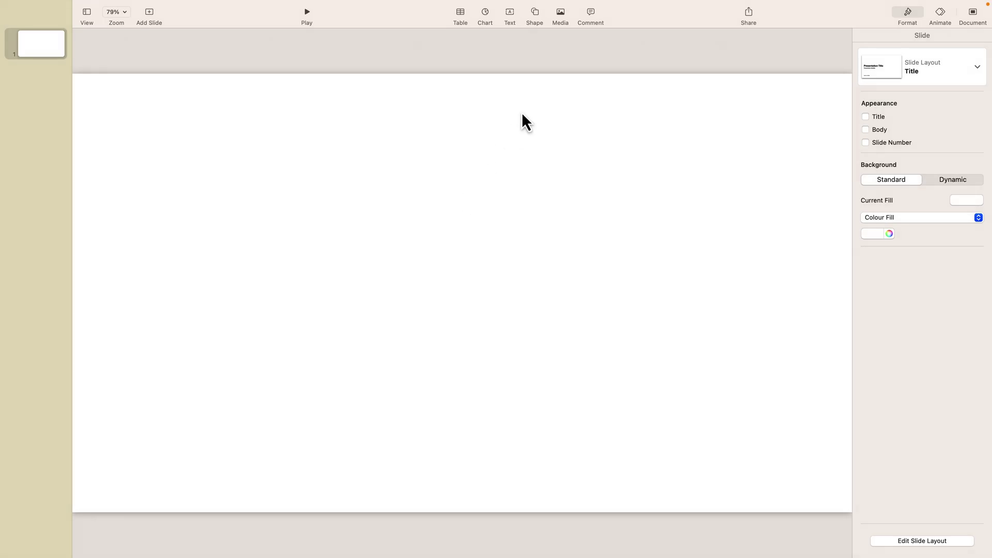
Insert a portrait movie from the Photos library and centre it horizontally on the slide.
click(563, 14)
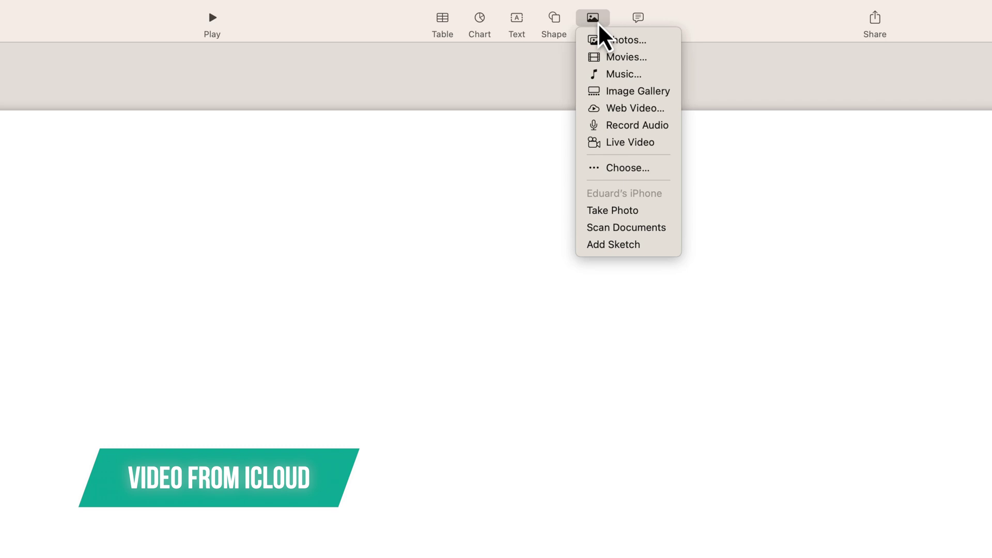
click(601, 58)
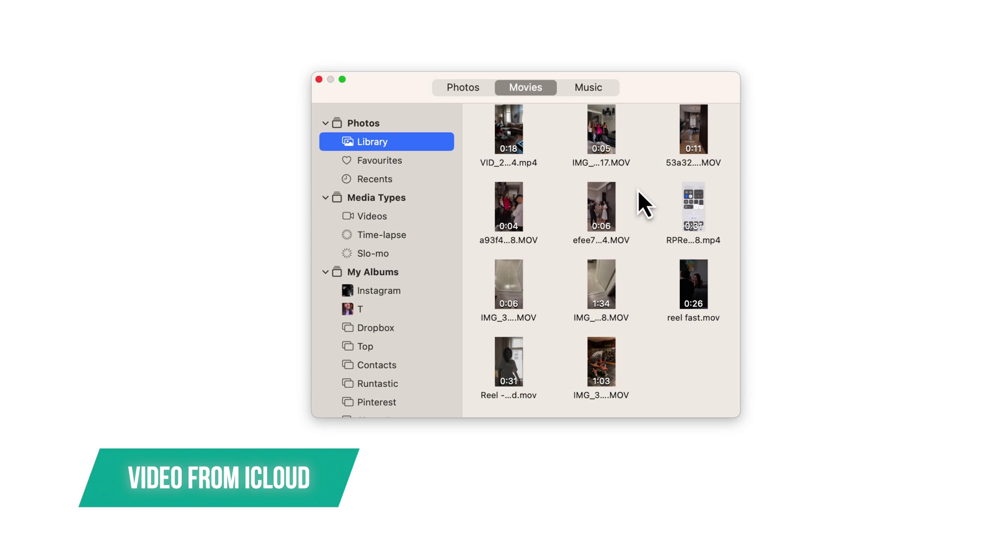
click(512, 356)
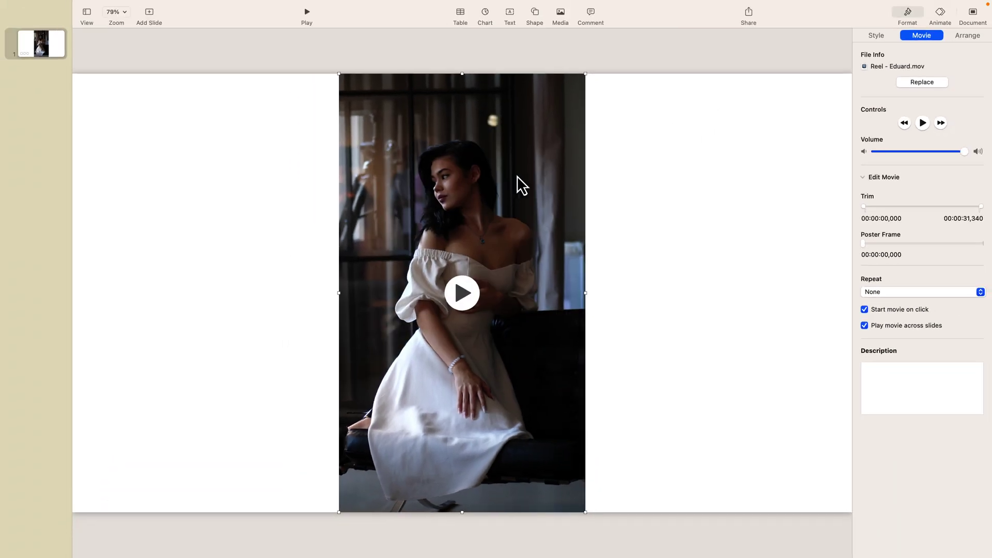
drag(541, 174, 403, 174)
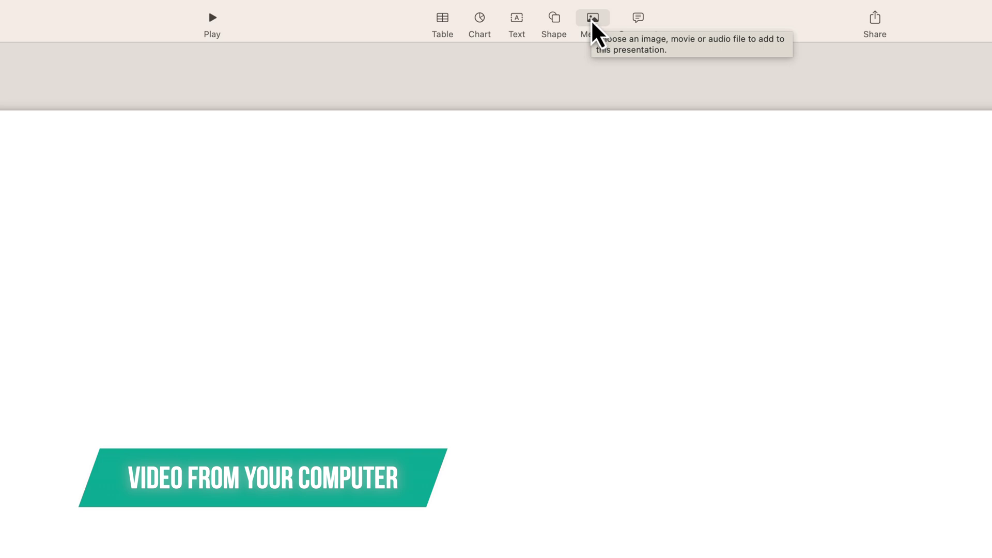
Insert VideoPlasty-HomePage-LOOP-ProRes4444.mov from the Desktop onto the slide.
click(592, 20)
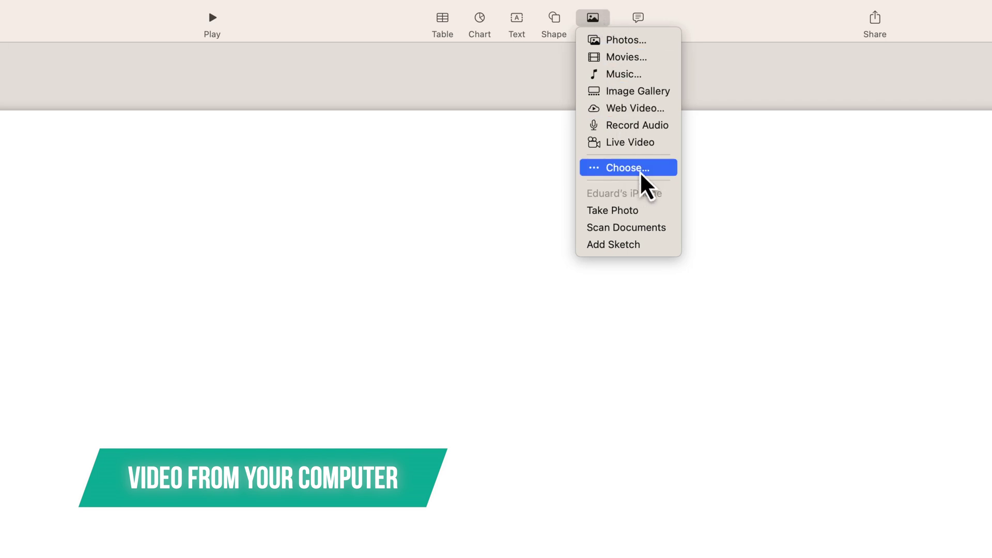
click(599, 168)
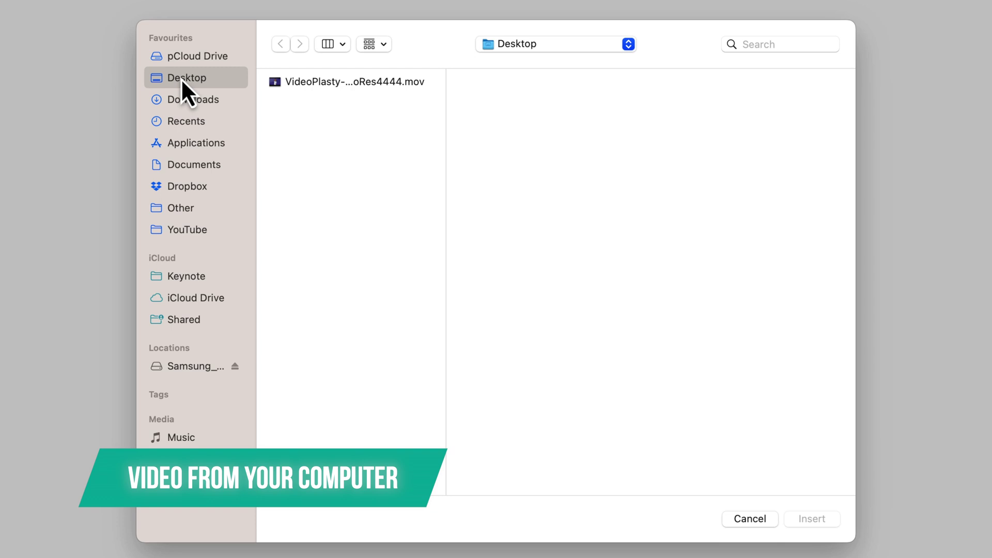
click(324, 82)
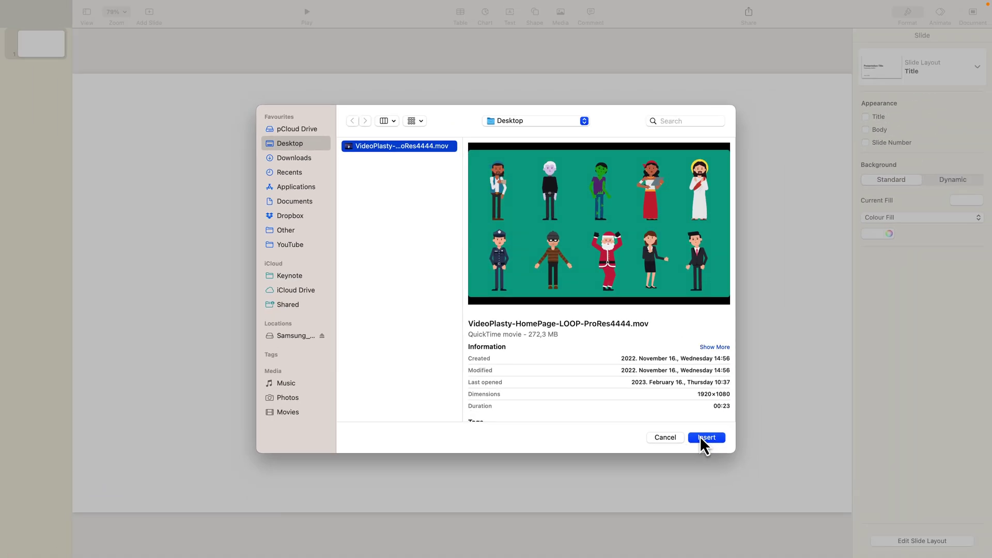
click(811, 519)
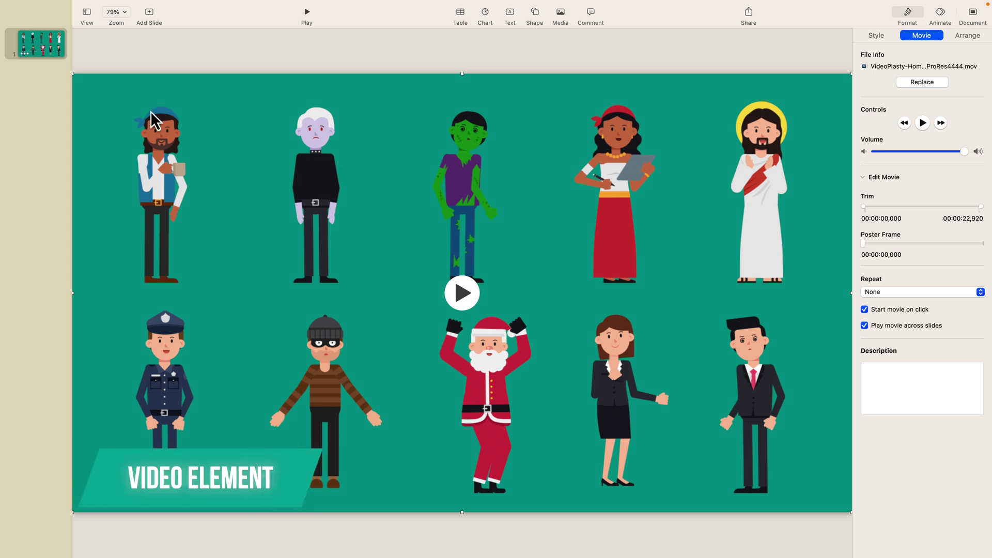
Shrink the VideoPlasty movie, move it to the upper left, and play it once.
drag(72, 76, 354, 230)
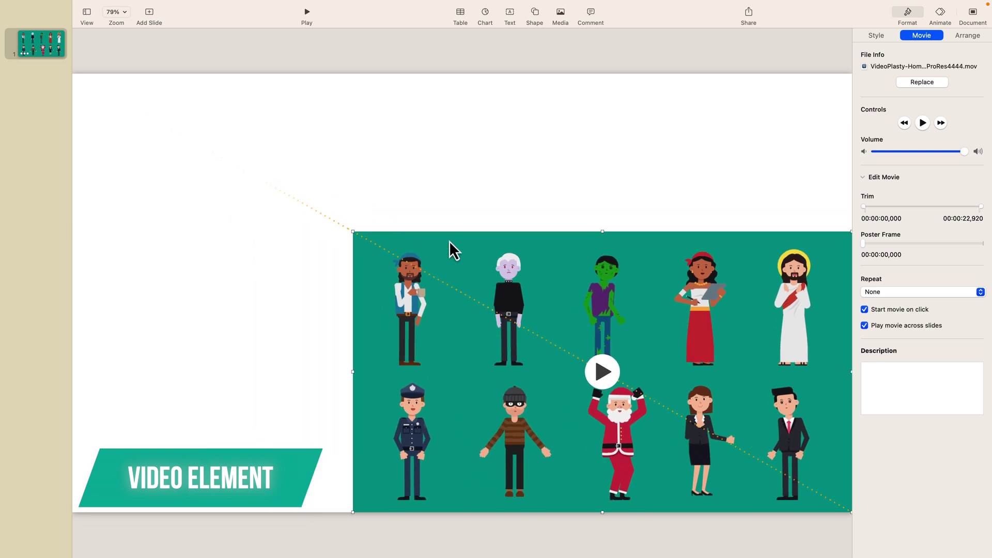
drag(498, 362, 275, 256)
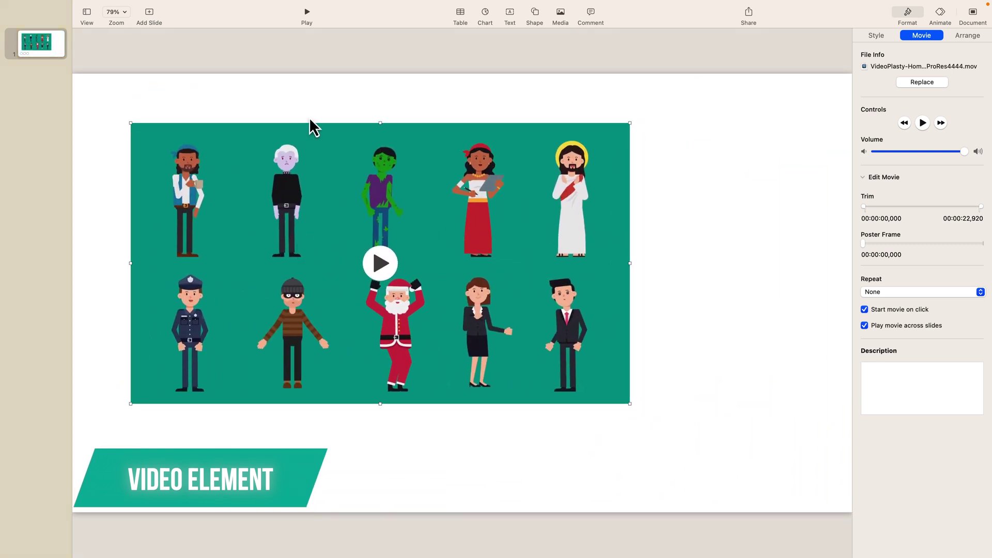
click(382, 92)
click(417, 169)
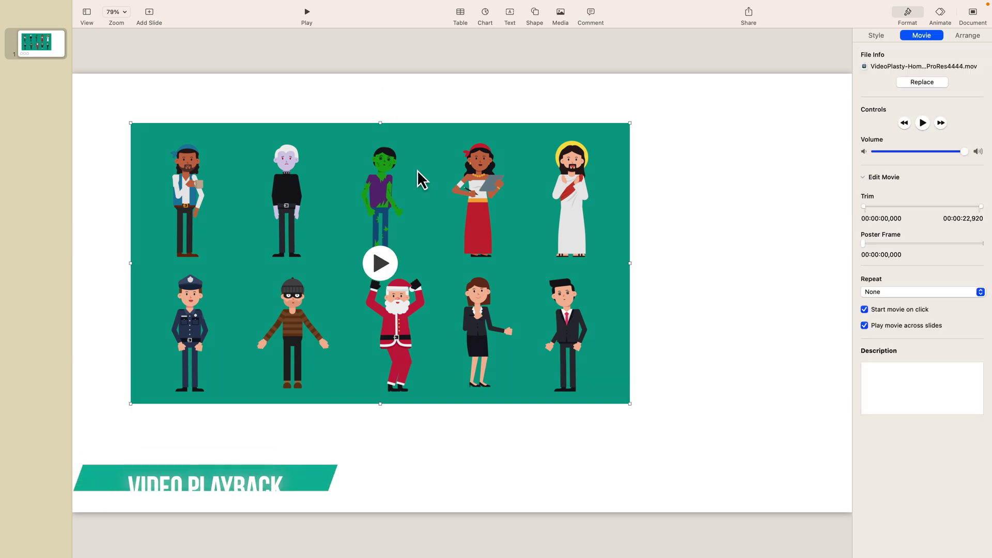
click(380, 264)
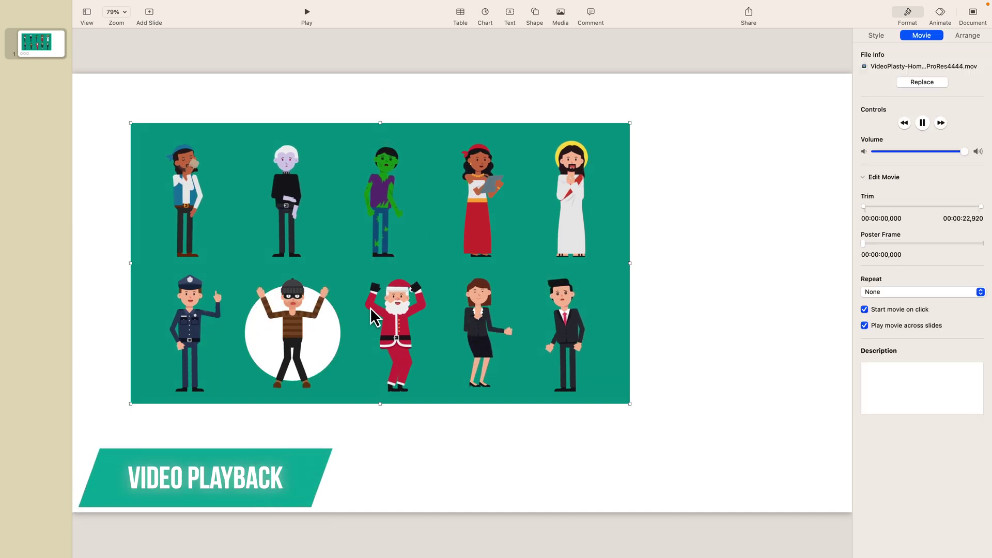
click(713, 242)
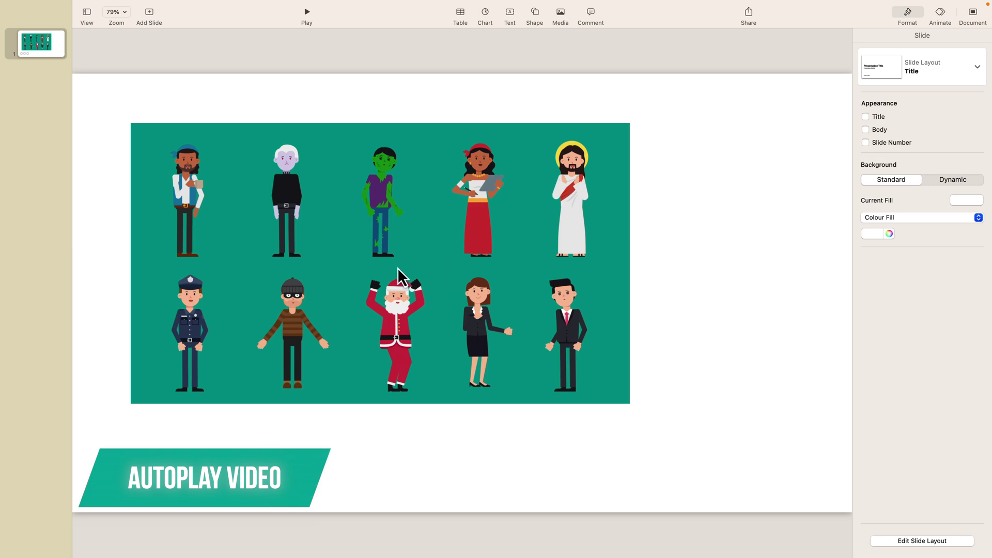
Nudge the movie slightly left and turn off Start movie on click so it autoplays.
drag(414, 264, 397, 270)
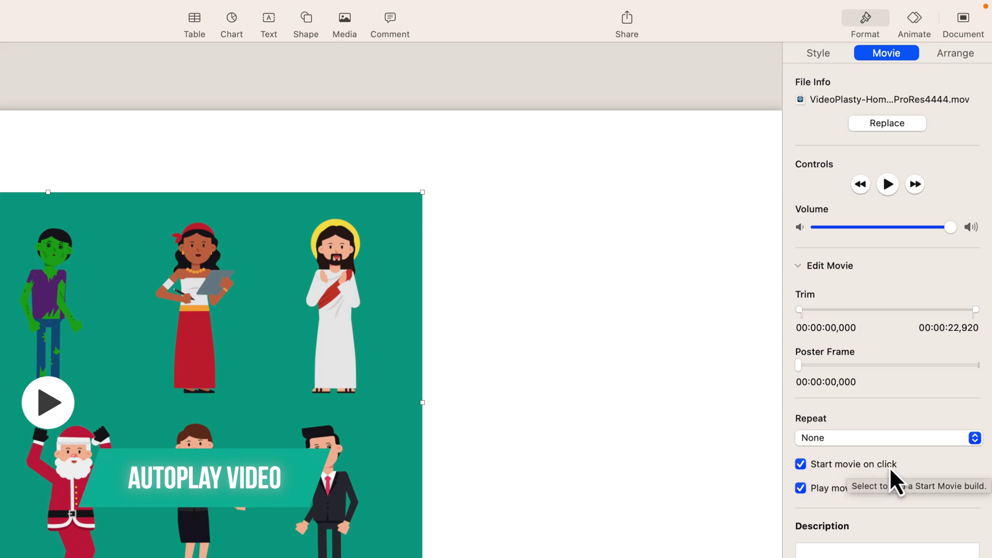
click(800, 465)
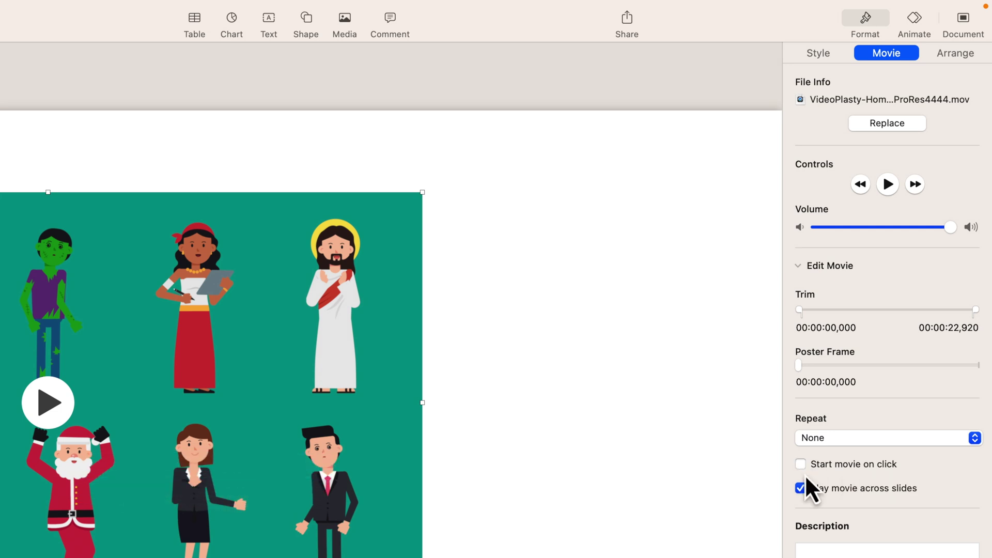
click(427, 436)
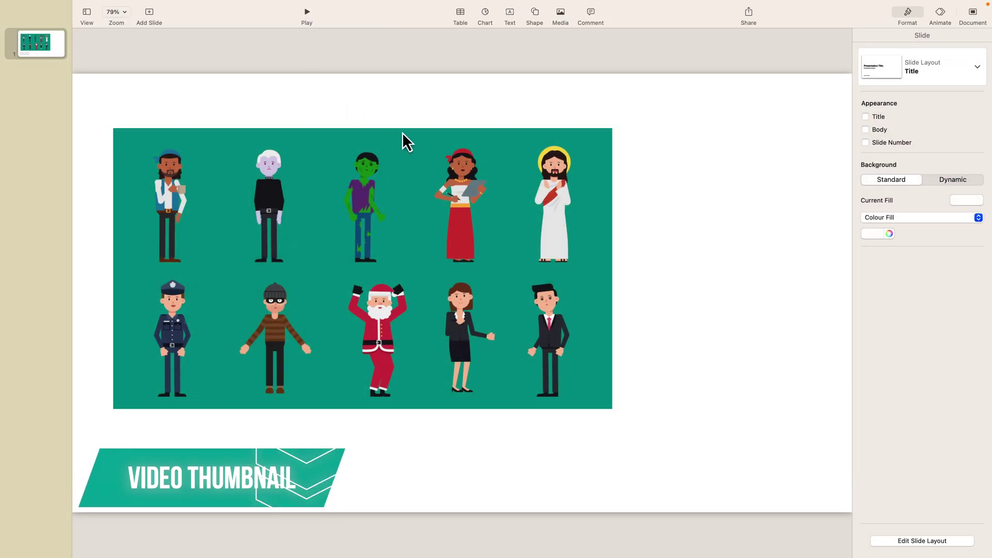
Set the movie's poster frame to 00:00:16,755, the travel-icons-on-blue scene.
click(402, 134)
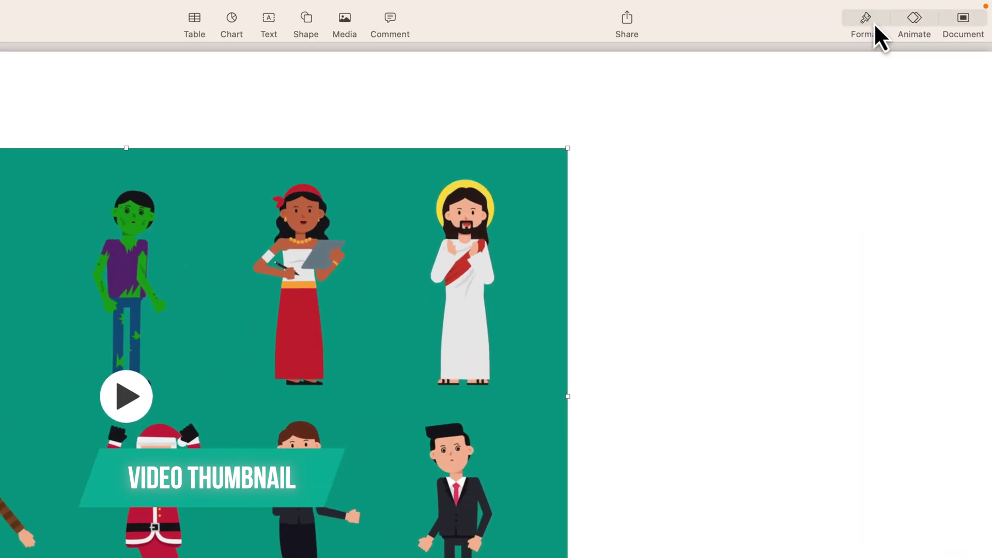
click(873, 23)
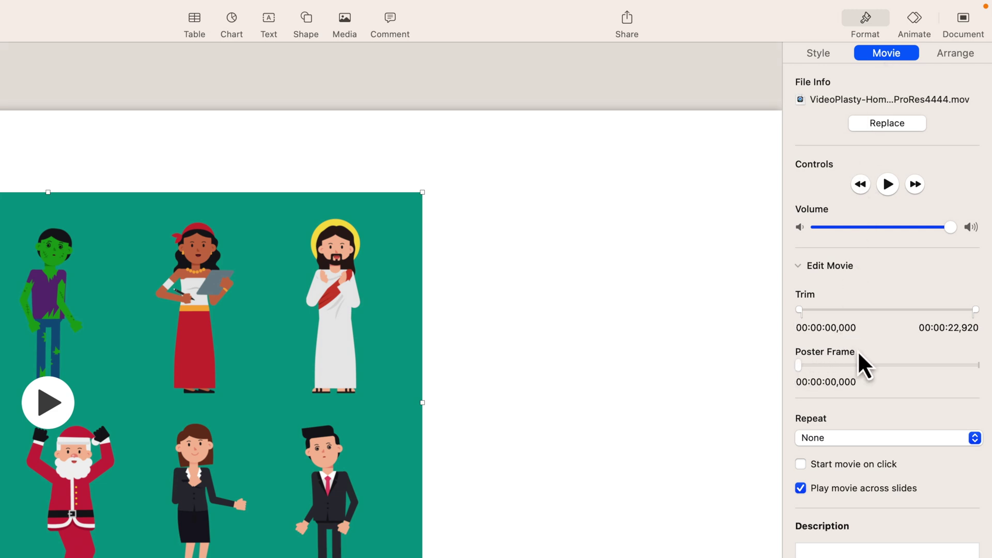
drag(799, 365, 818, 369)
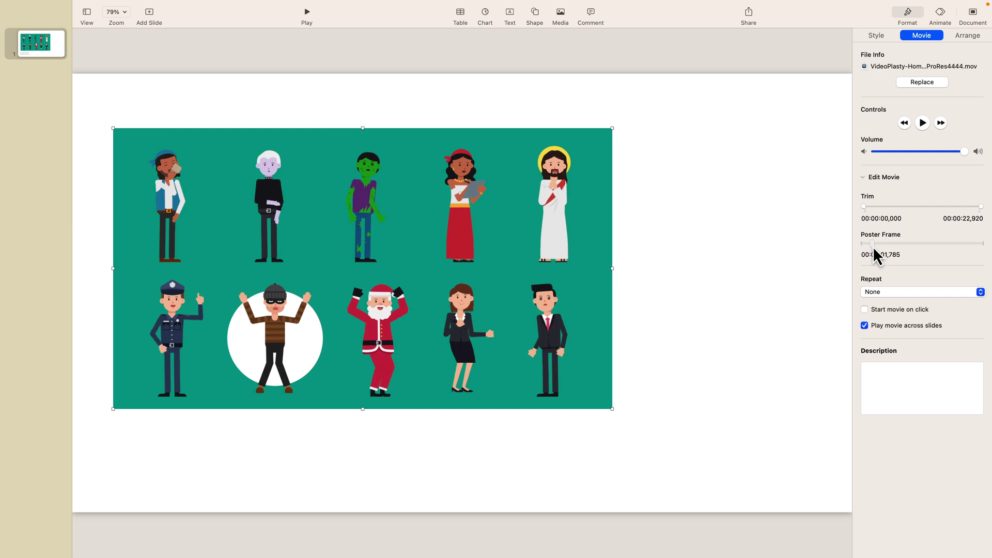
drag(876, 247, 951, 245)
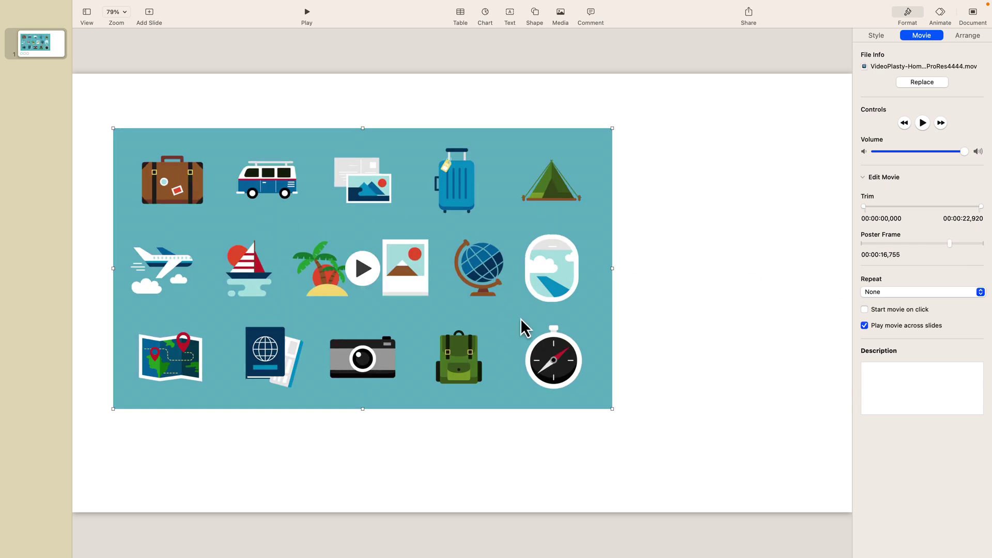
Undo the poster frame change and remove the movie, then start adding a web video.
click(669, 322)
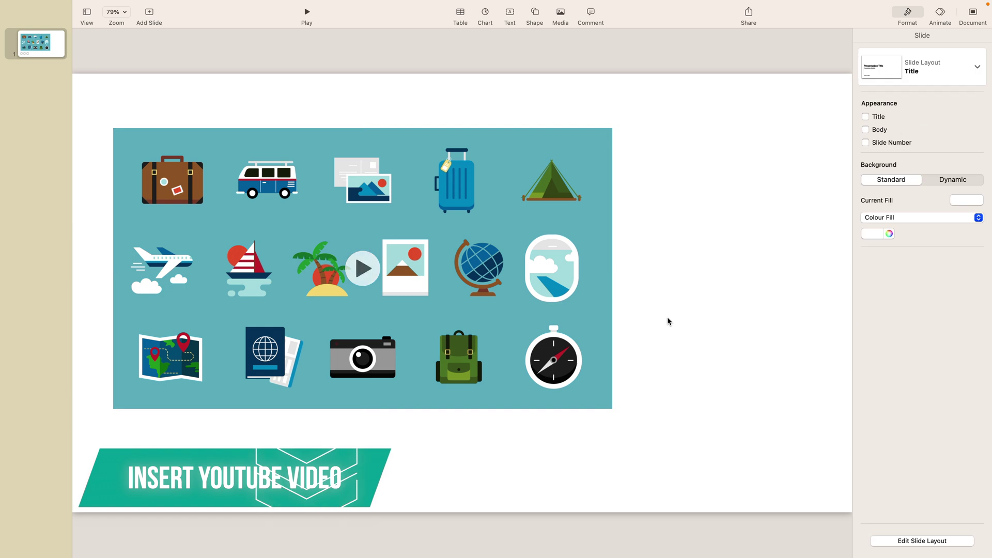
key(super+z)
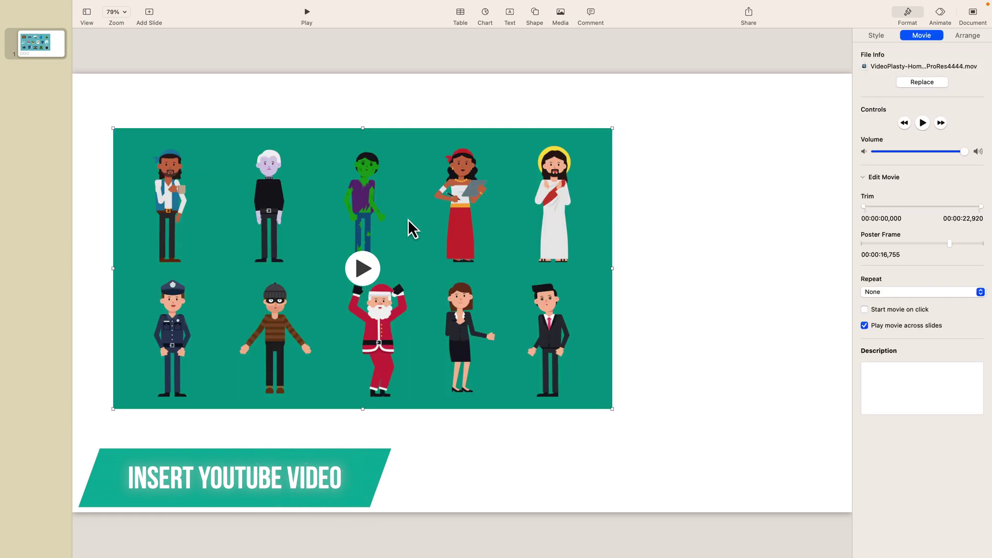
key(super+z)
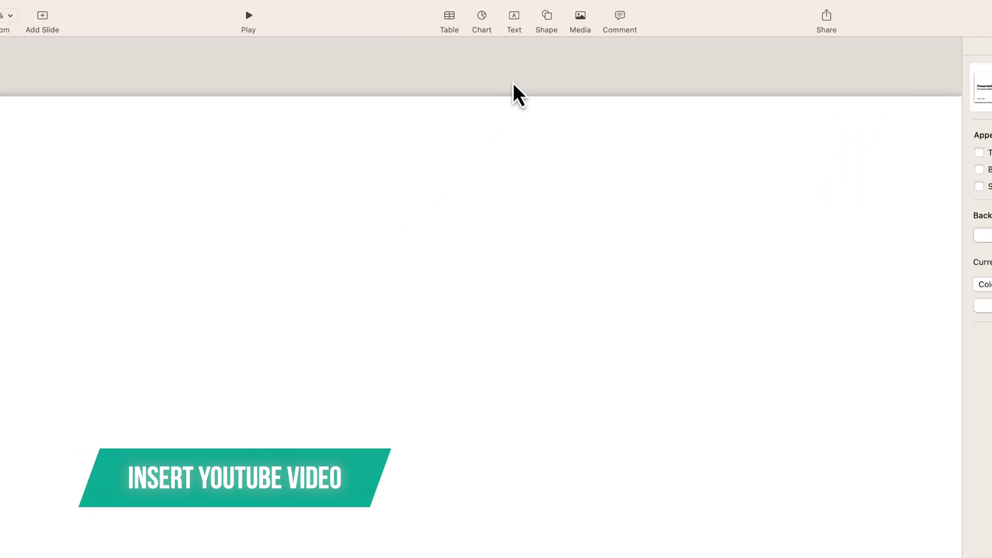
click(593, 23)
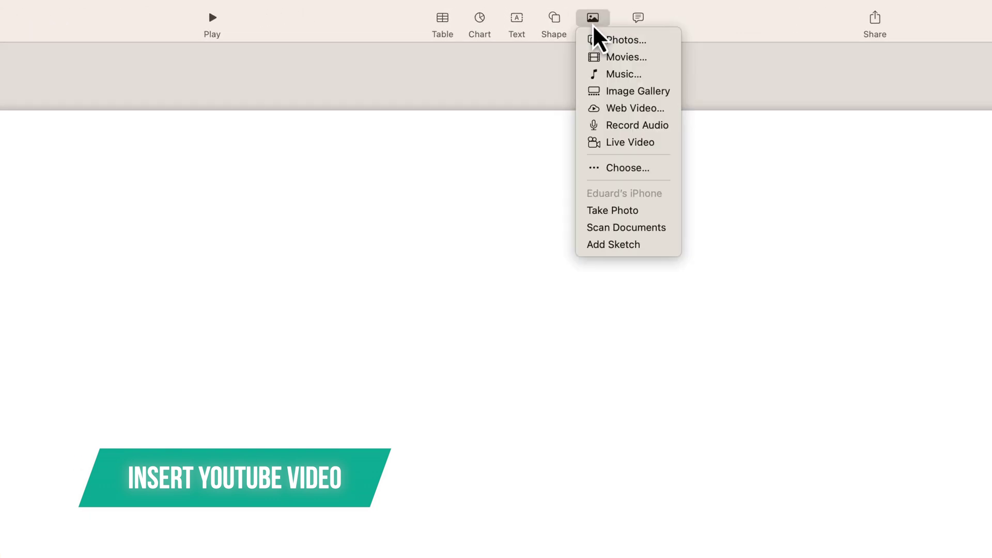
click(638, 109)
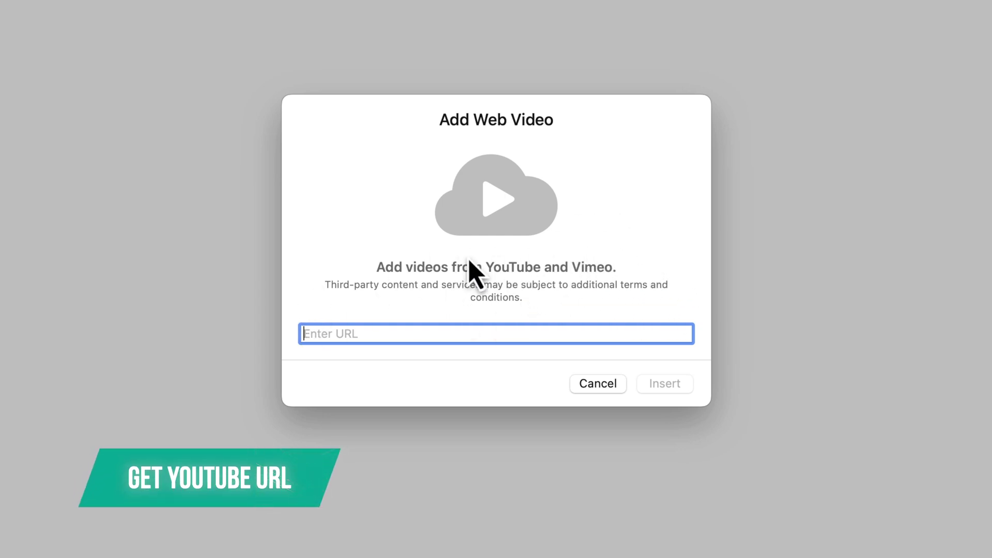
Copy the full YouTube address of 'WHAT IS A GIF?' from Safari's address bar.
key(super+Tab)
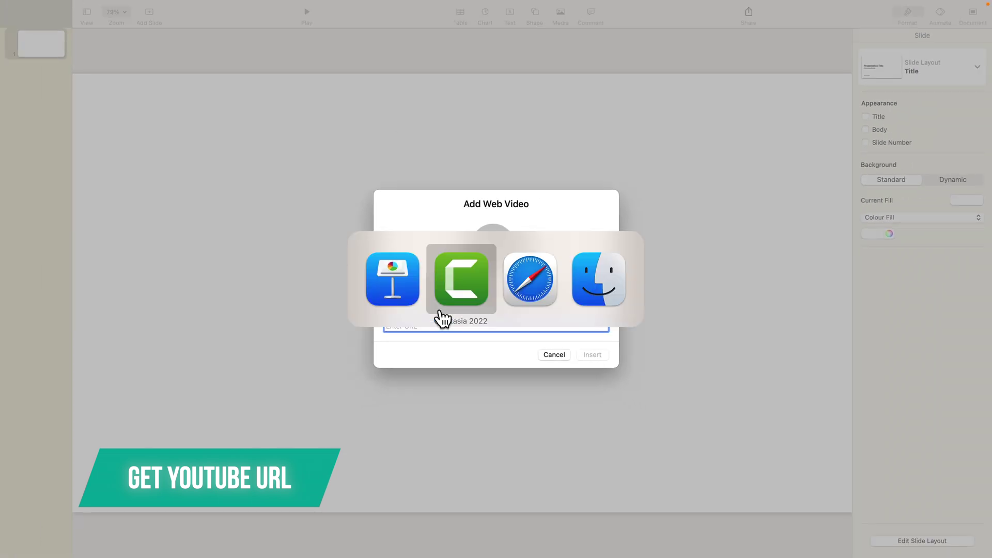
key(super+Tab)
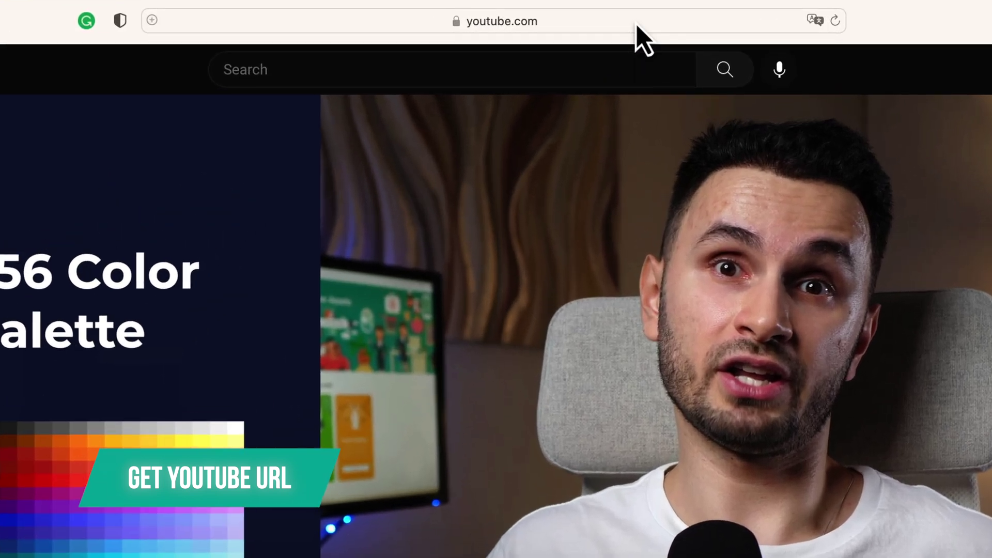
click(557, 26)
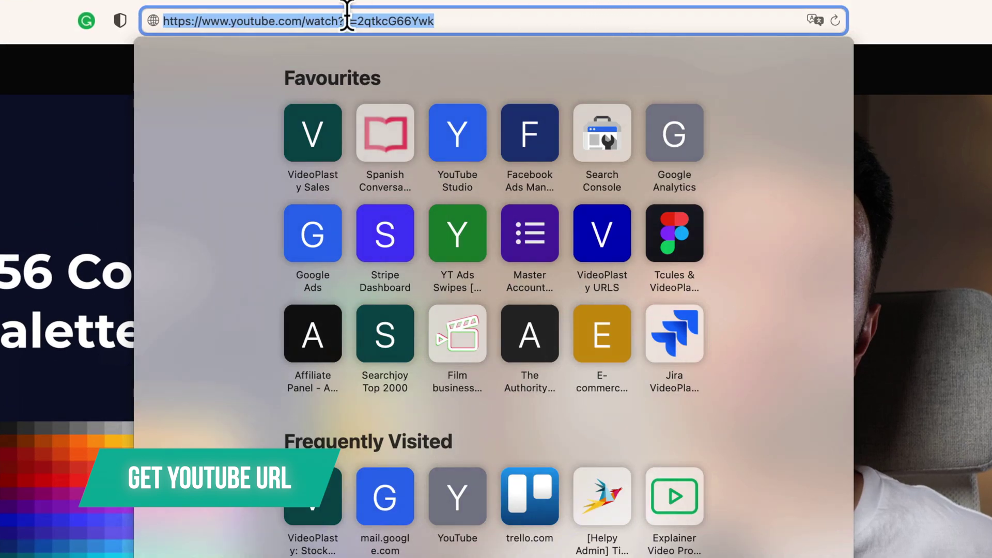
right_click(264, 20)
click(297, 47)
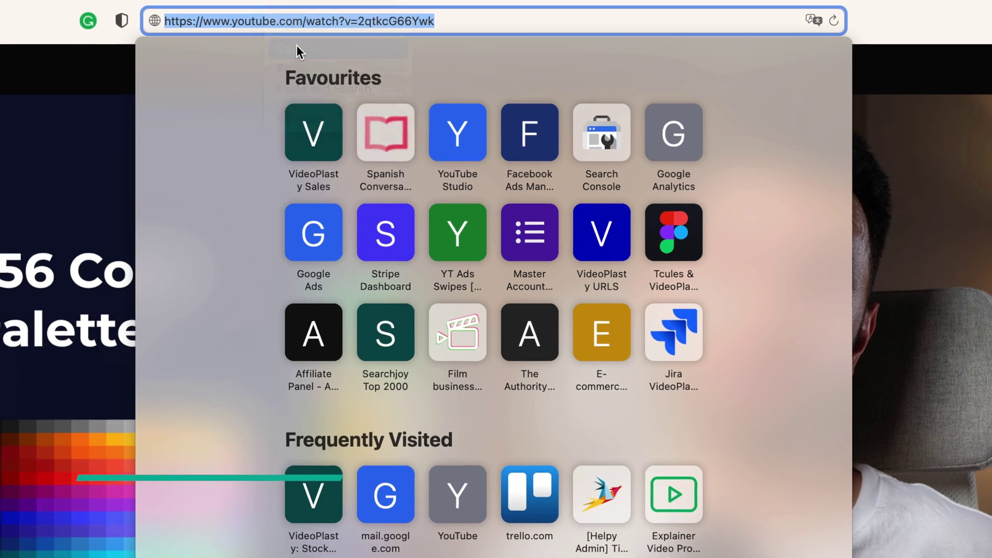
click(357, 488)
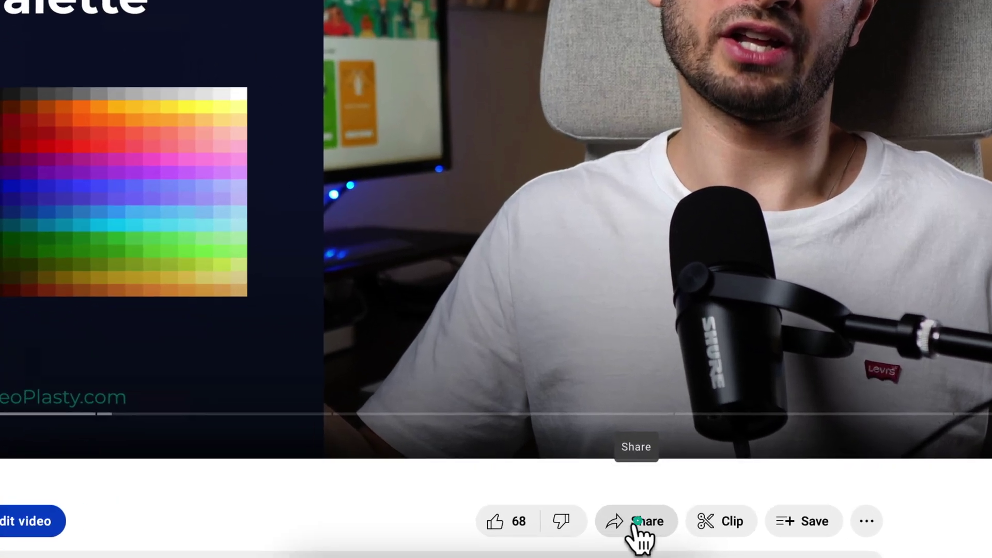
click(576, 502)
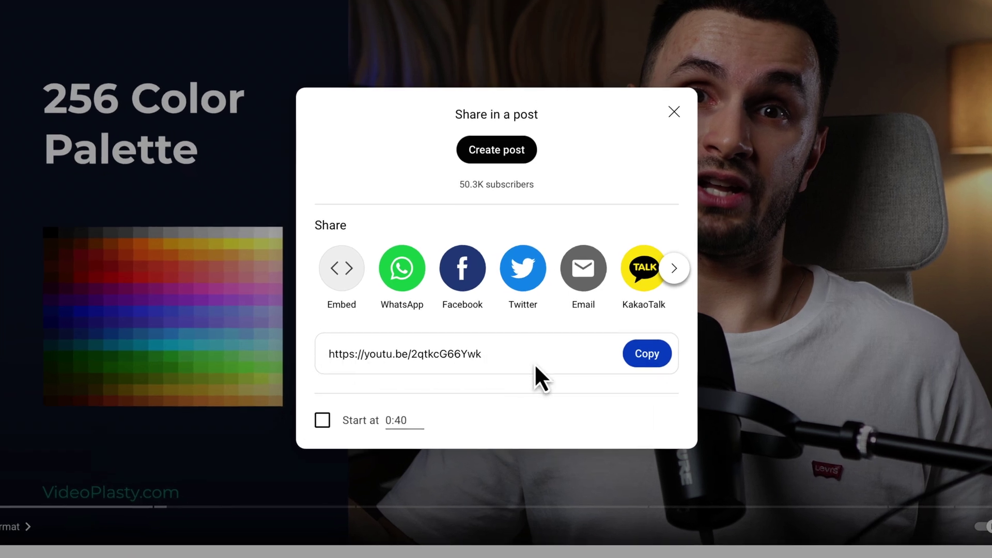
click(654, 360)
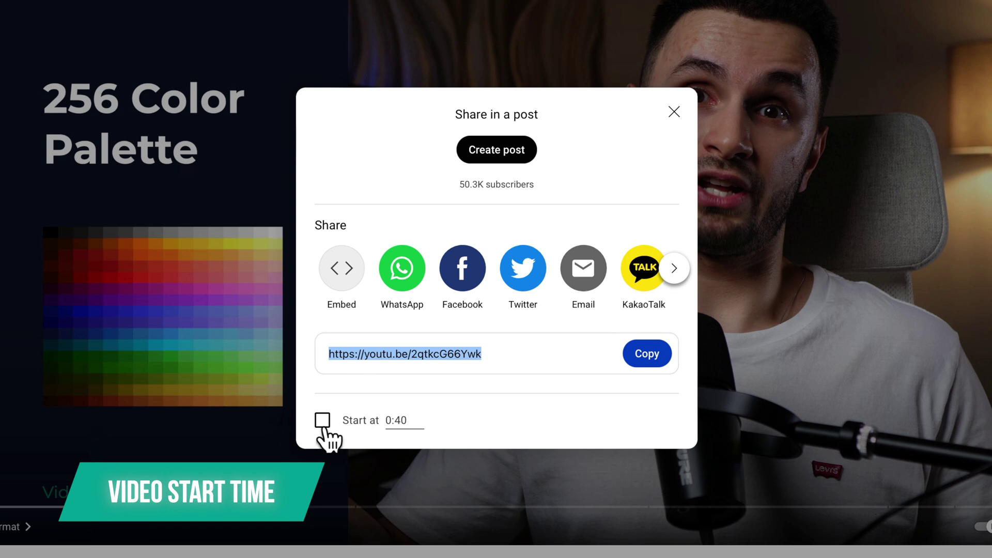
click(322, 420)
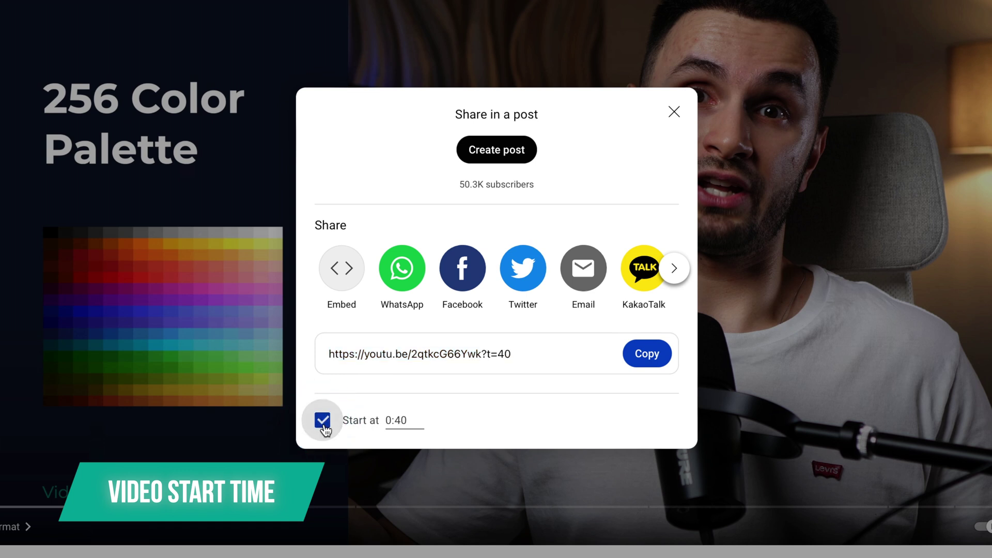
drag(410, 420, 380, 420)
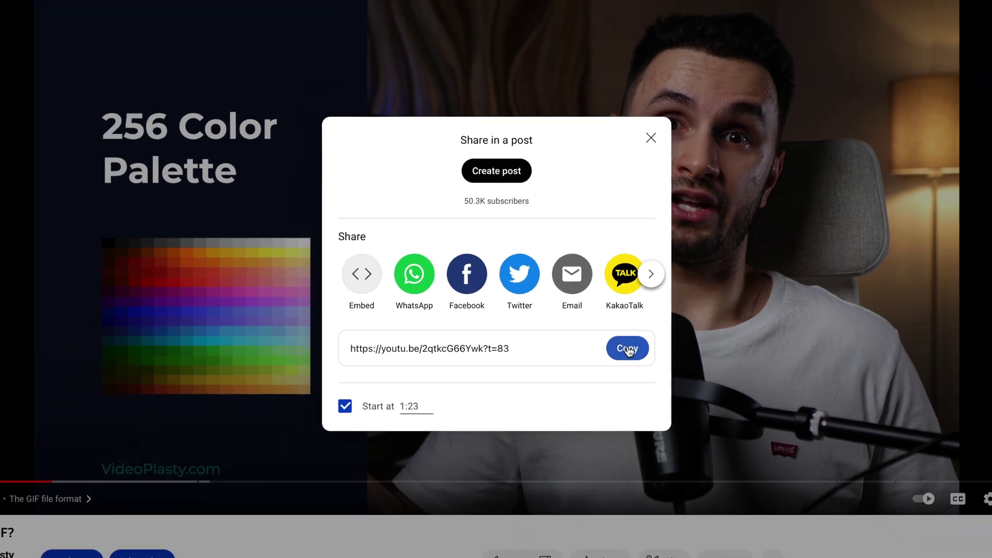
click(653, 366)
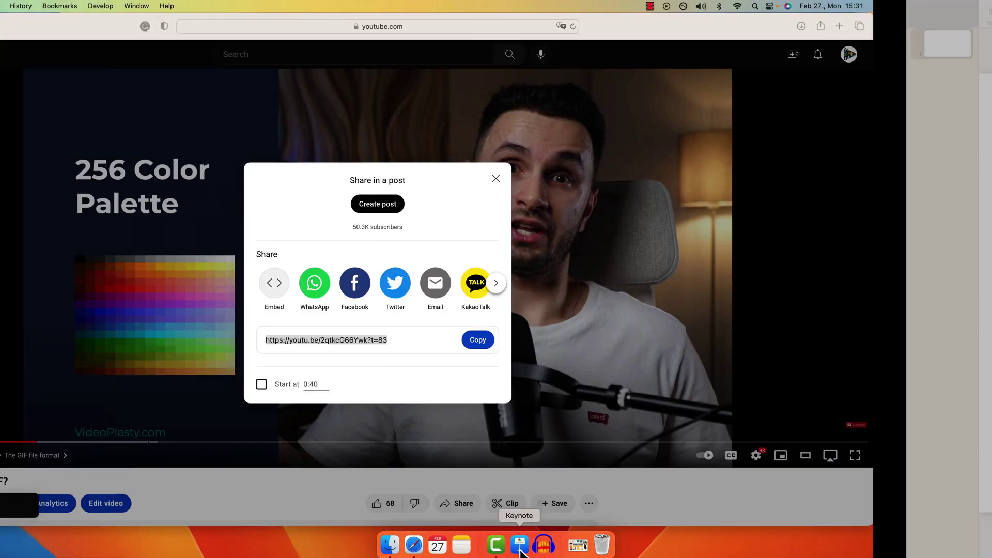
Paste the YouTube link into Add Web Video, insert it, and resize it to 971×546 pt up-left.
click(521, 541)
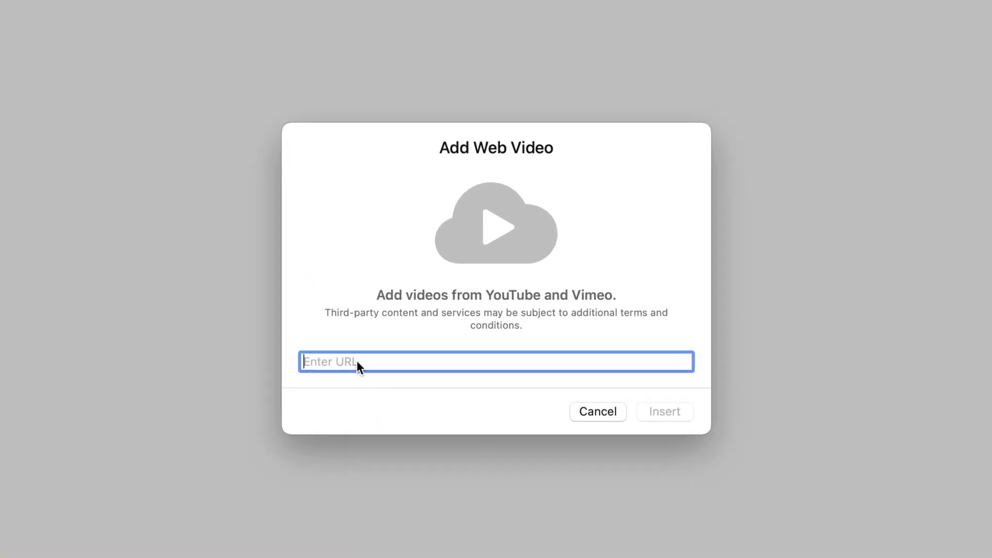
right_click(361, 359)
click(401, 407)
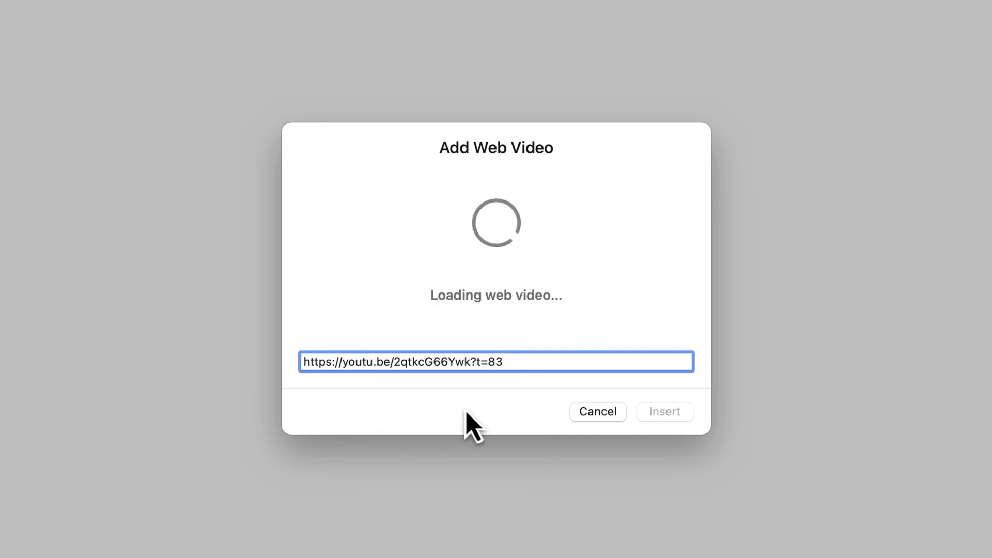
click(663, 412)
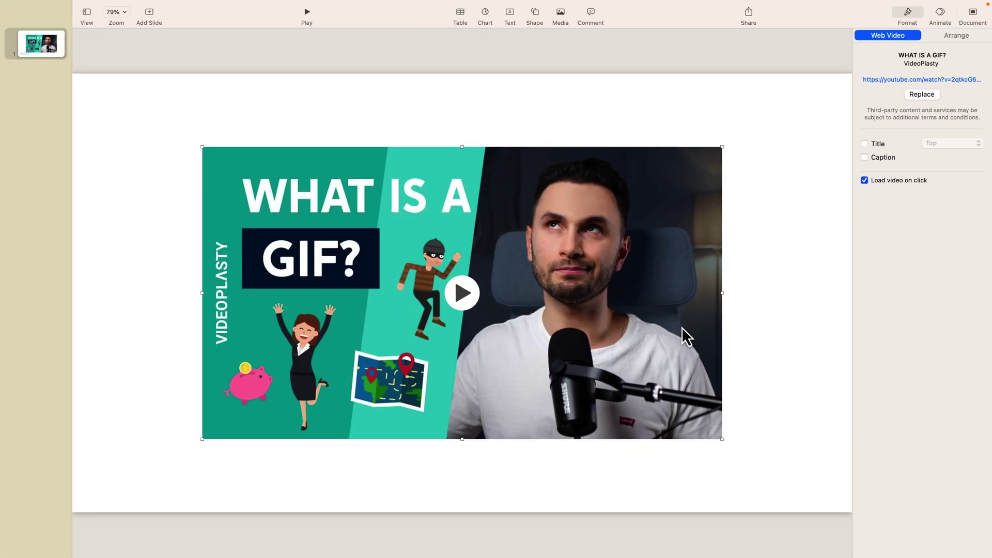
drag(708, 240, 659, 224)
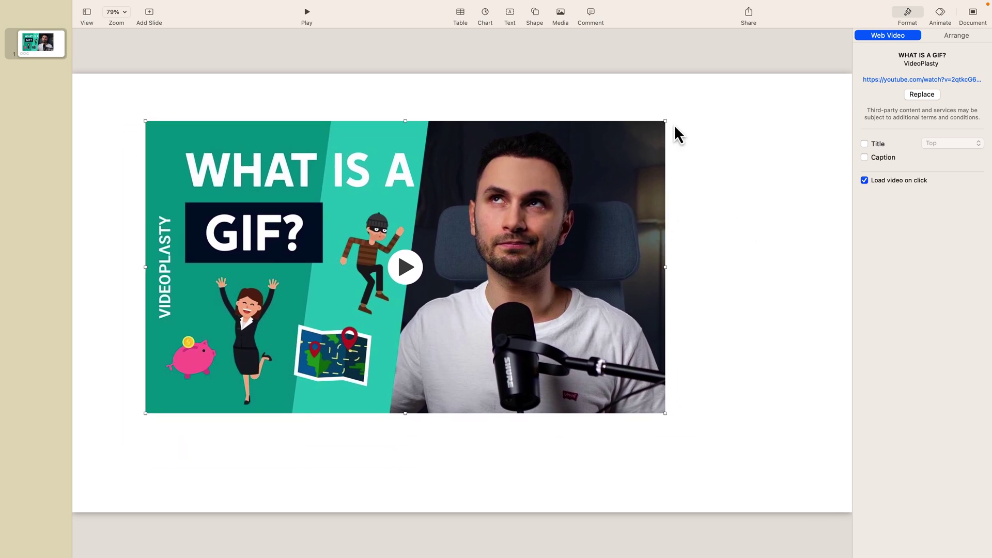
drag(666, 121, 549, 212)
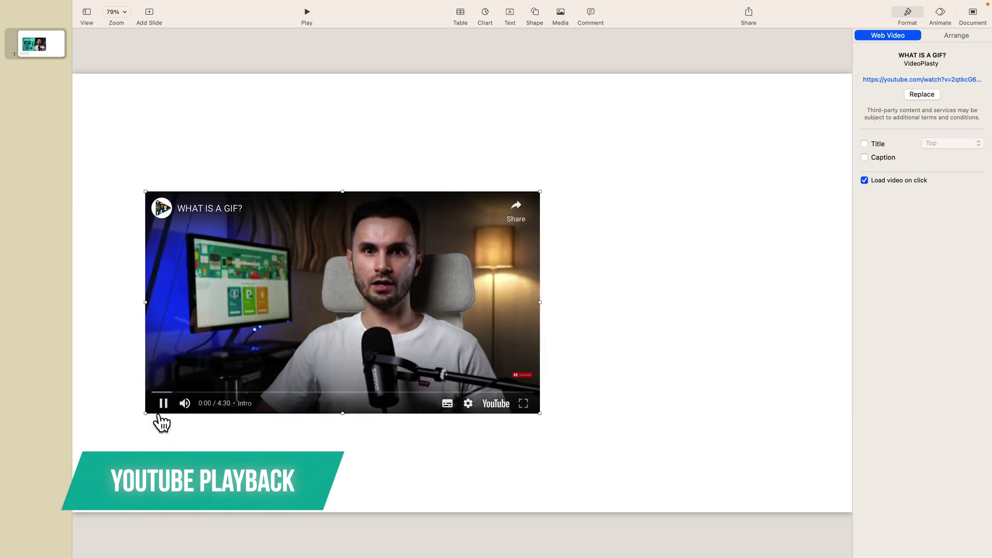
Stop the preview and turn off Load video on click for the embedded YouTube video.
click(162, 404)
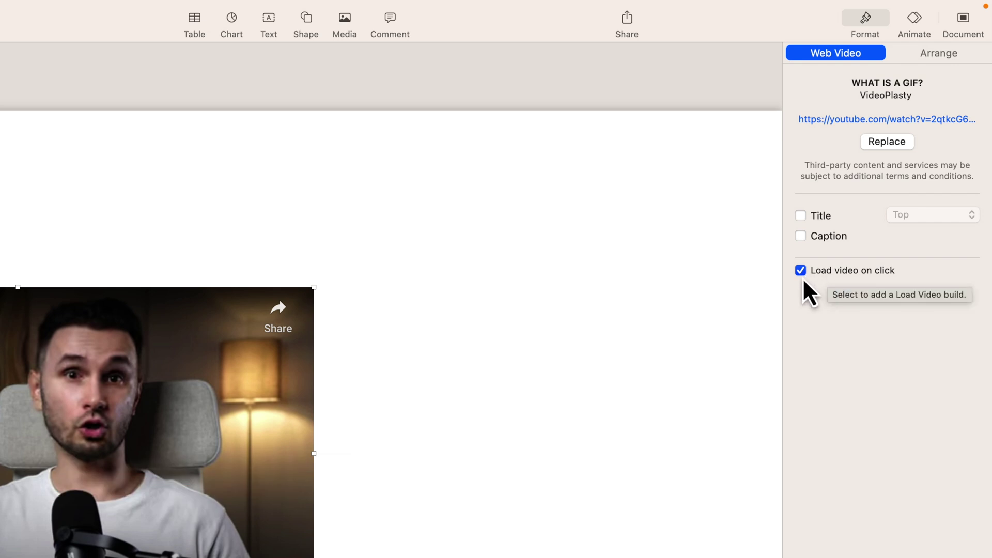
click(807, 271)
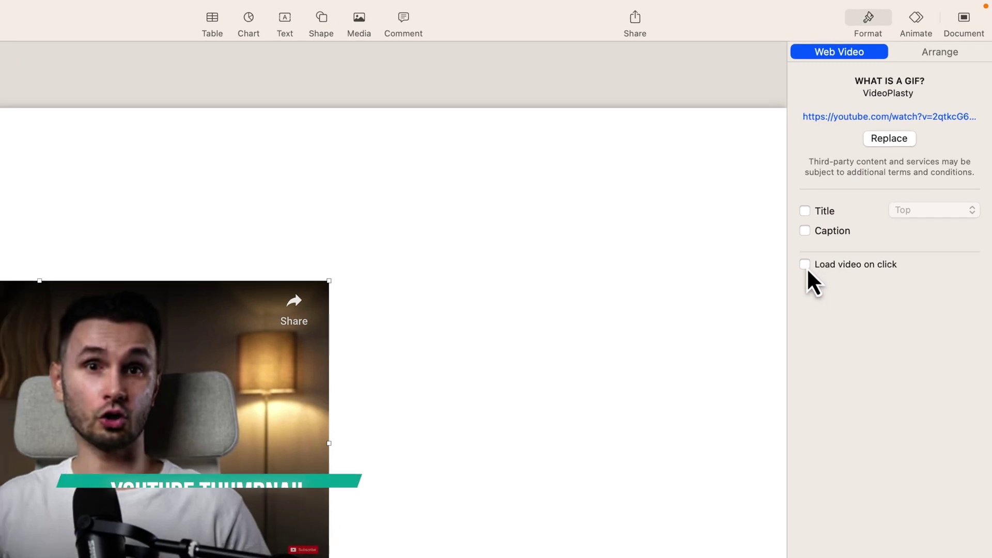
click(448, 343)
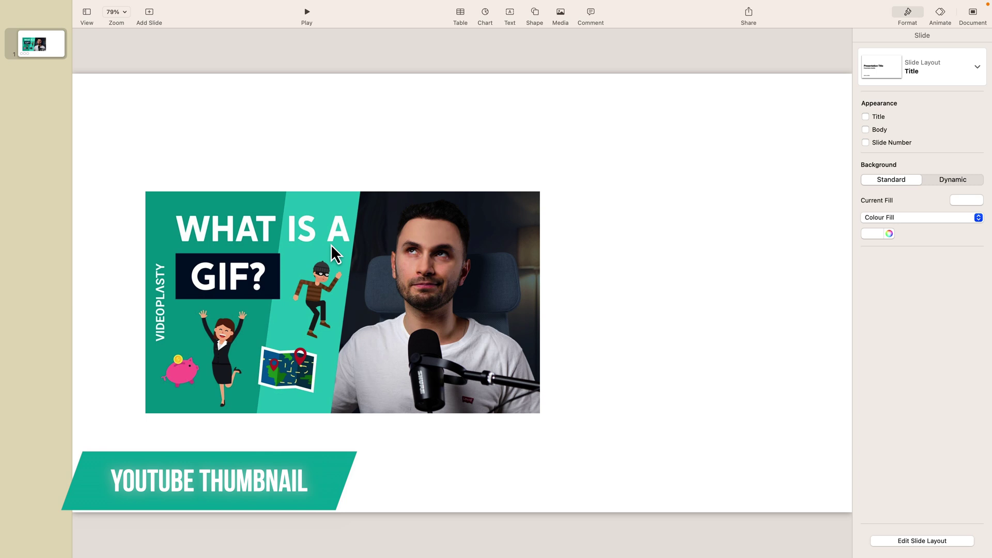
click(335, 253)
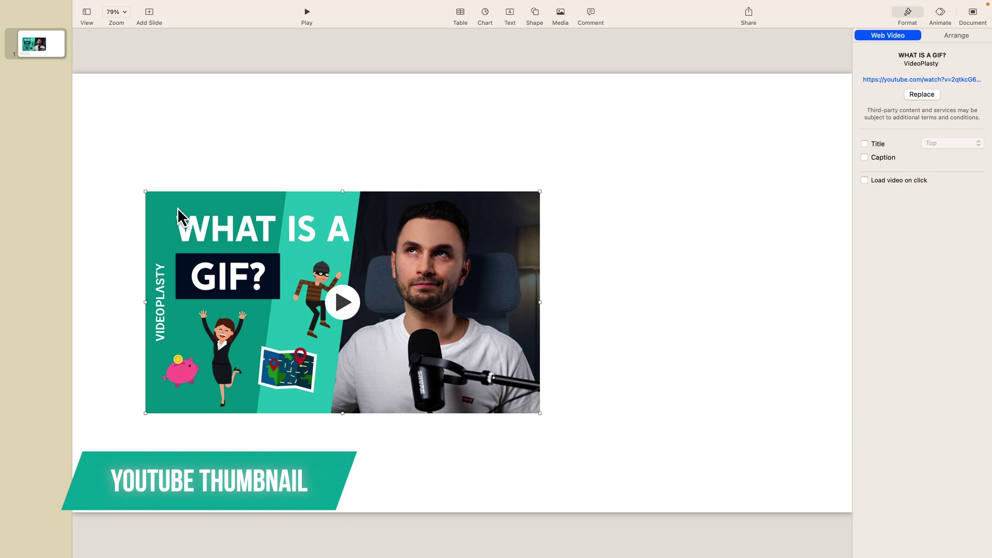